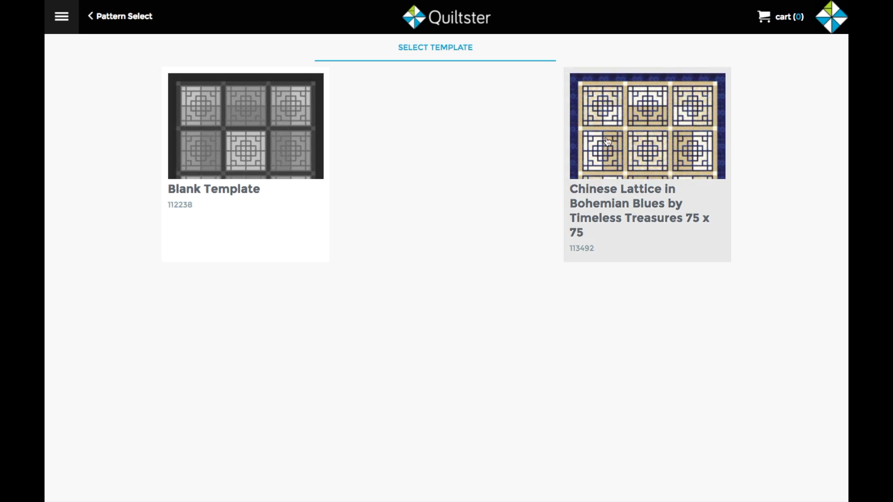
# - Create a new project named "My Quilt" from the blank Chinese Lattice template
pyautogui.click(250, 140)
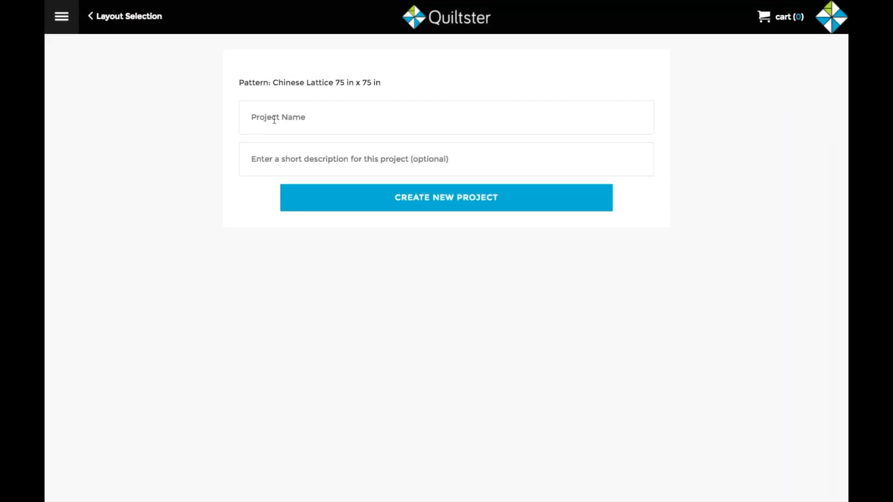
pyautogui.click(274, 120)
pyautogui.write('My Quilt')
pyautogui.click(406, 195)
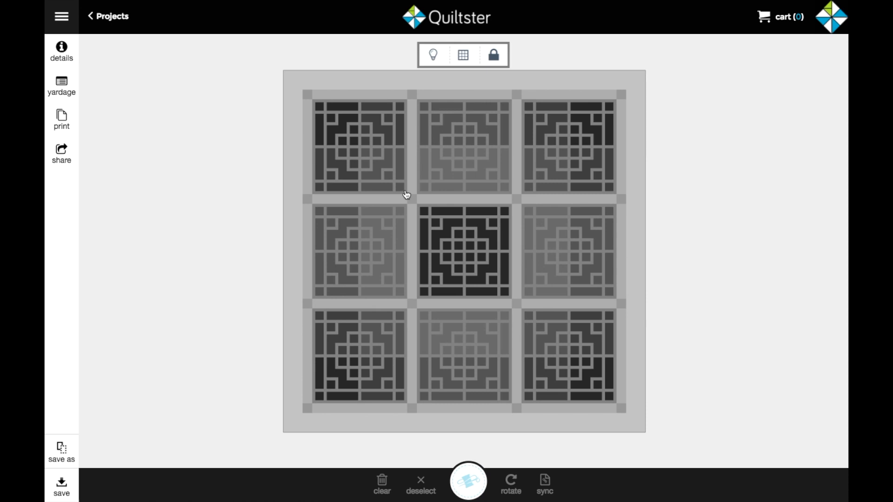
# - Open the quilt block for fabric editing, try selecting different patch groups, and select the outer border
pyautogui.click(462, 168)
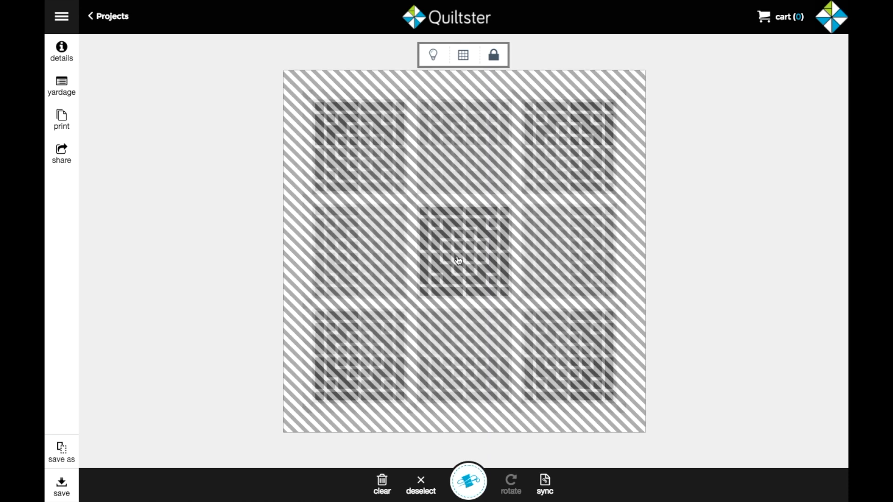
pyautogui.click(468, 483)
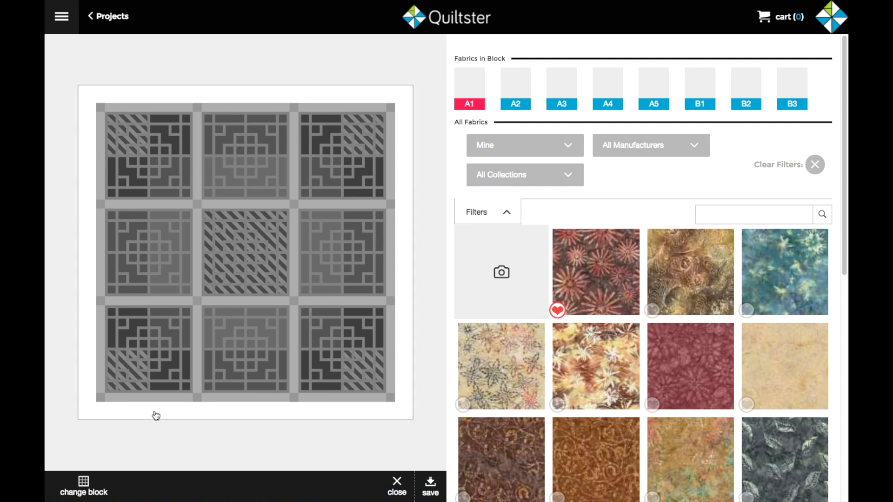
pyautogui.click(165, 372)
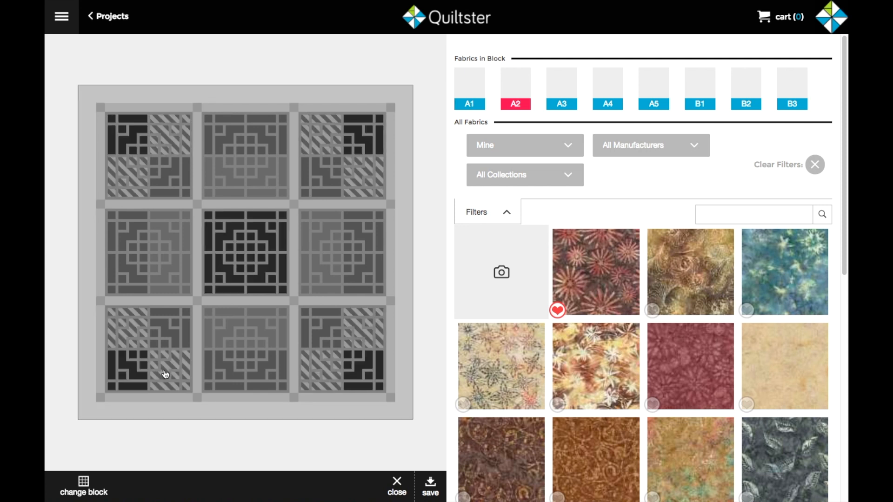
pyautogui.click(199, 386)
pyautogui.click(219, 416)
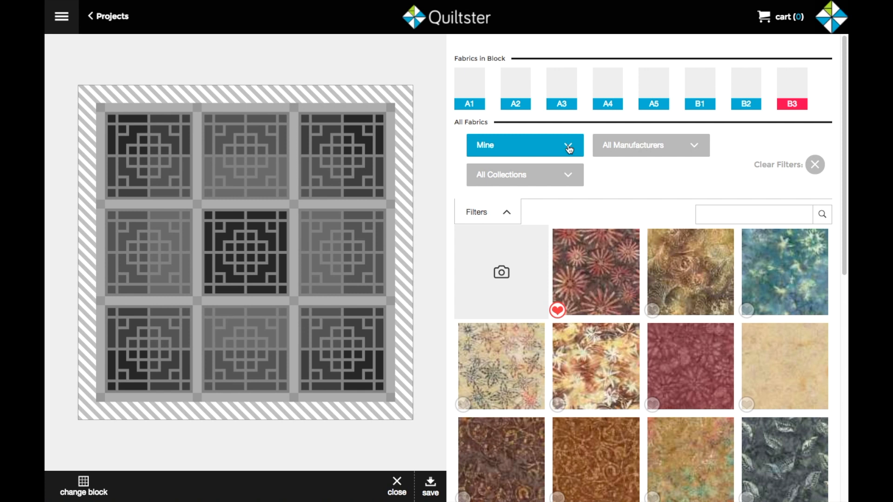
# - Filter the fabrics to the manufacturer Timeless Treasures and its Antique Garage collection
pyautogui.click(569, 148)
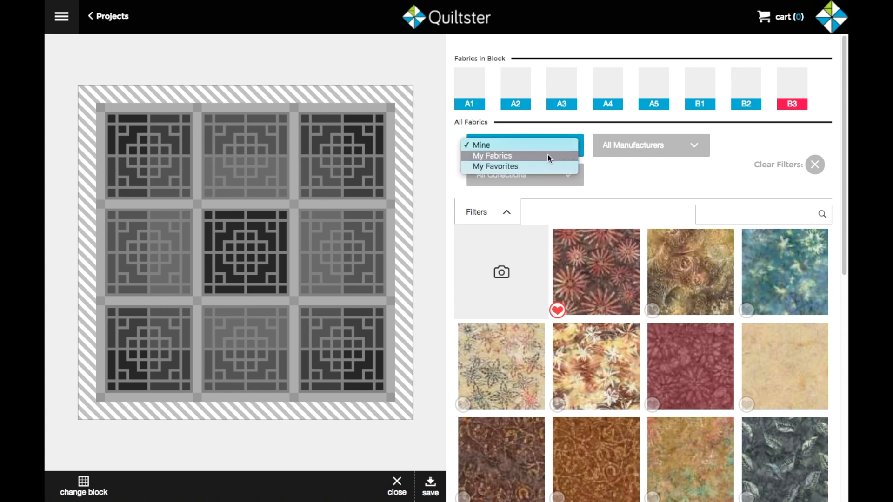
pyautogui.click(686, 147)
pyautogui.click(693, 148)
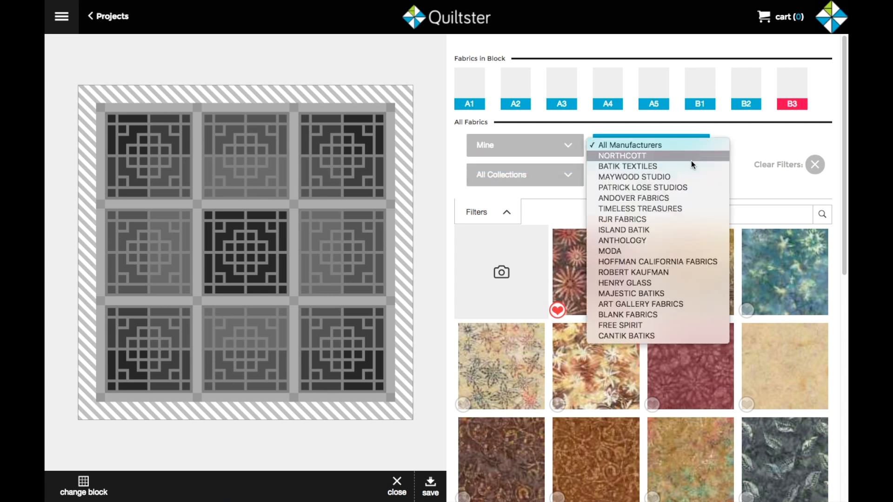
pyautogui.click(684, 208)
pyautogui.click(562, 176)
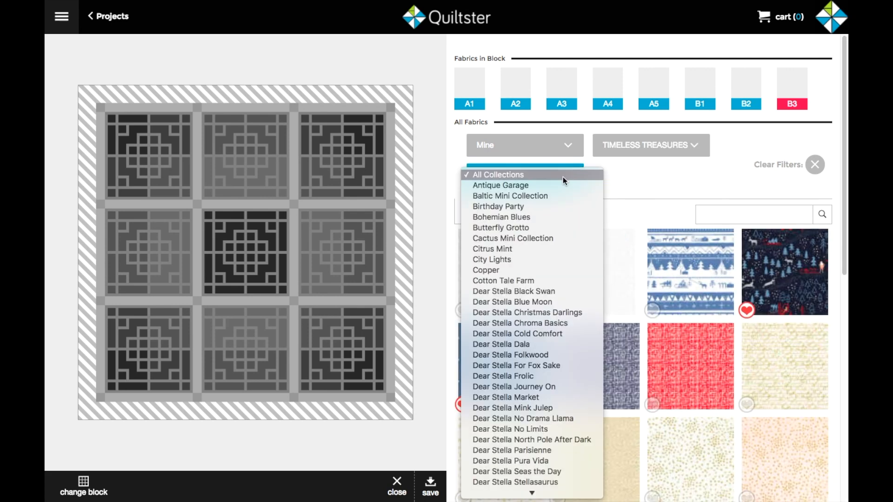
pyautogui.click(559, 183)
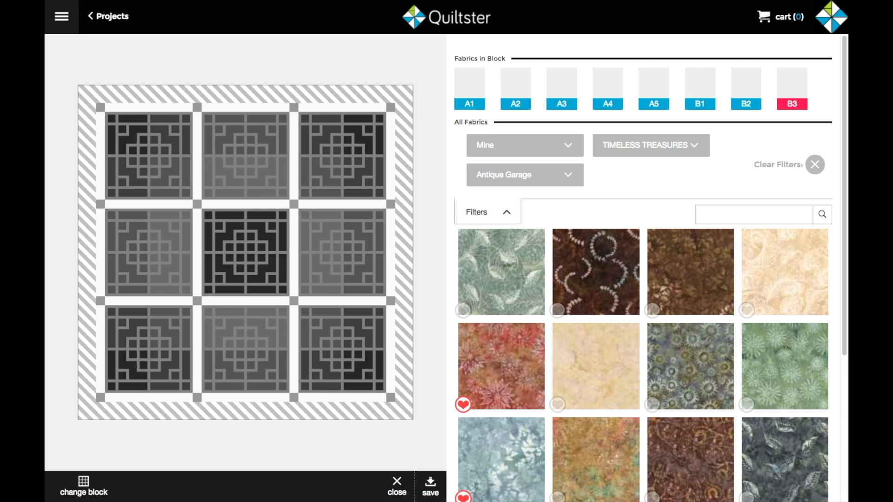
# - Fill the outer border with the dark brown dotted-swirl fabric, and the sashing and cornerstones with the mottled cream fabric
pyautogui.click(607, 261)
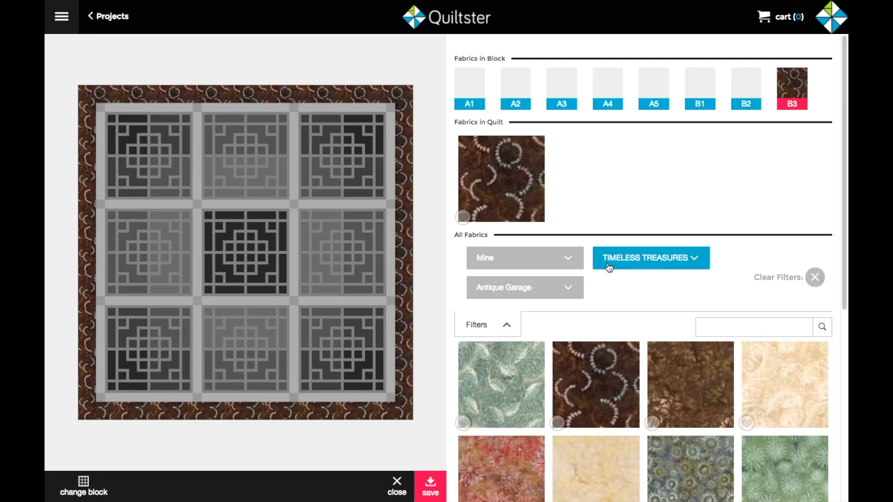
pyautogui.scroll(-1, 611, 298)
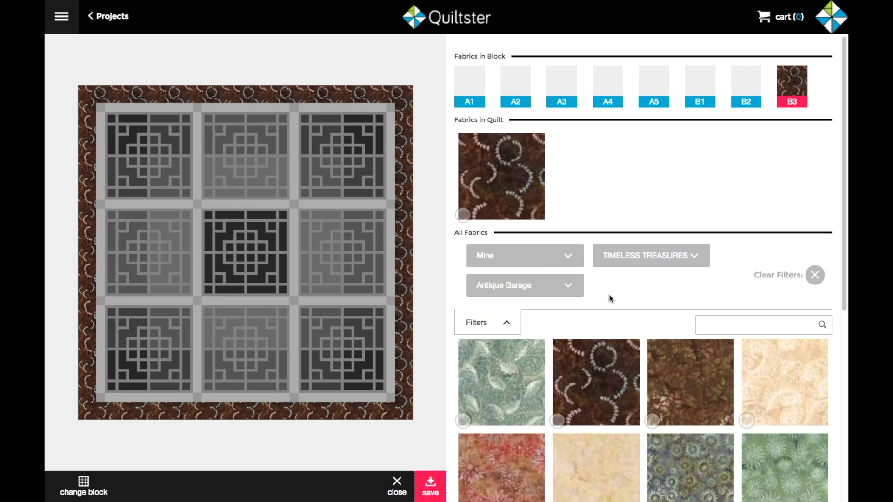
pyautogui.click(359, 208)
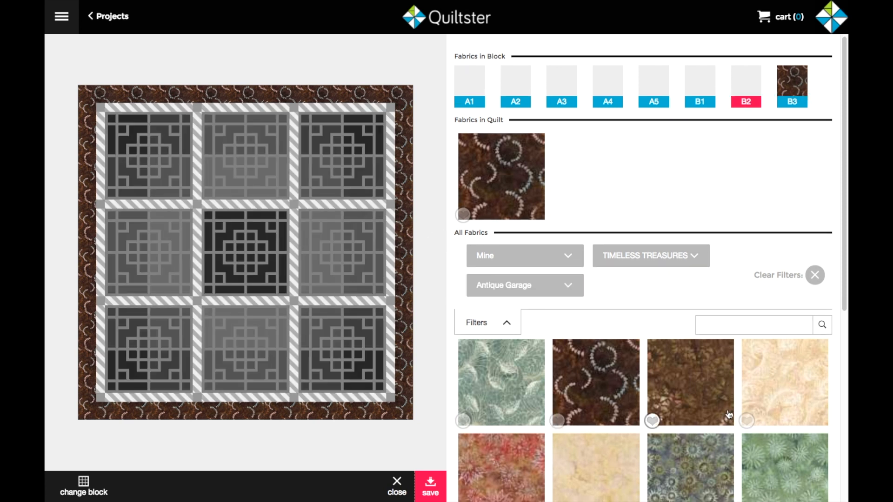
pyautogui.click(626, 468)
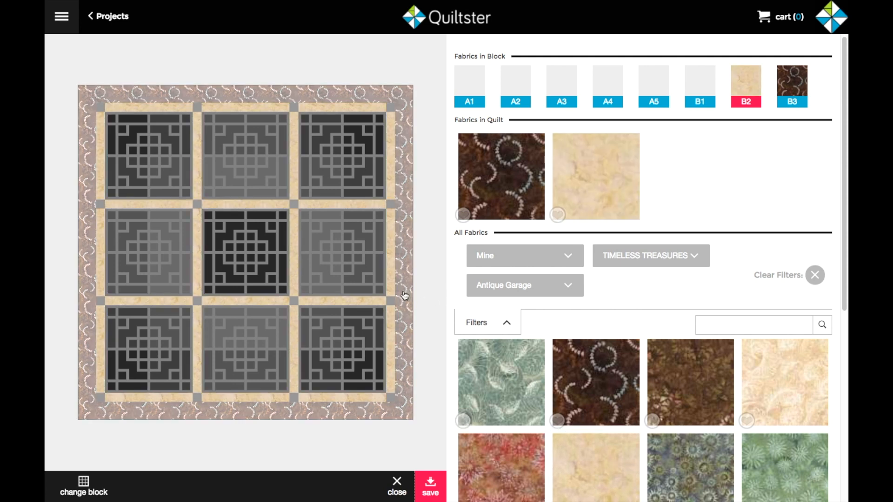
pyautogui.click(391, 301)
pyautogui.click(590, 459)
pyautogui.scroll(-2, 591, 446)
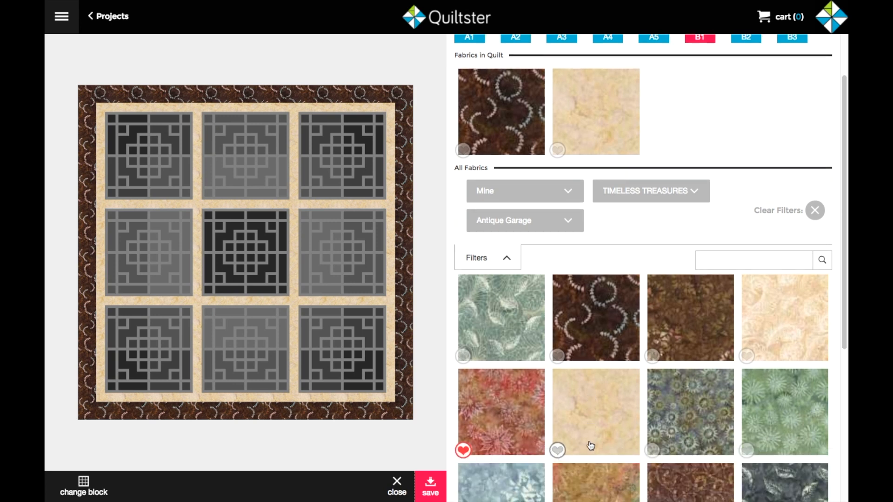
pyautogui.scroll(-2, 592, 419)
pyautogui.click(631, 111)
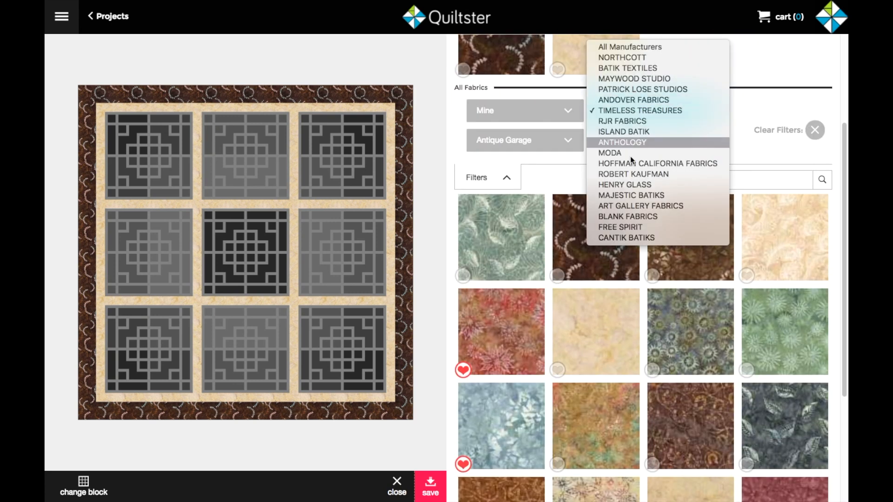
pyautogui.click(565, 142)
pyautogui.click(566, 141)
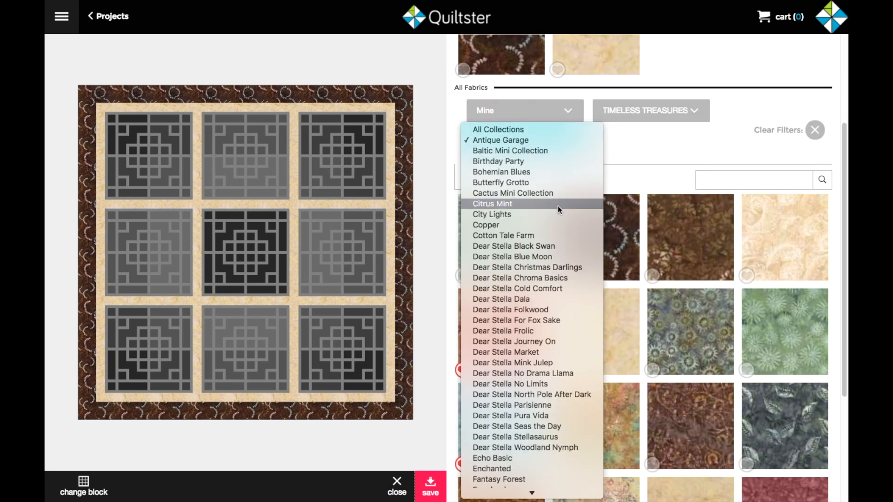
pyautogui.click(641, 147)
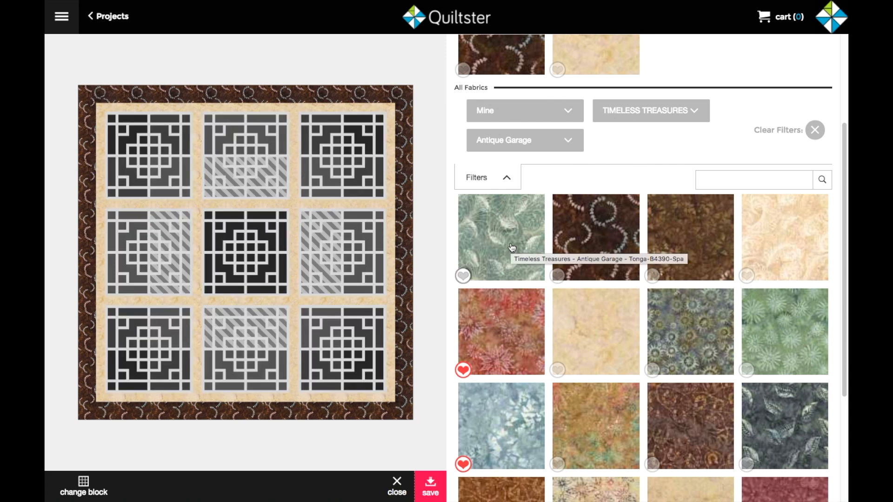
# - Fill the inner halves of the side blocks with Tonga-B4390-Spa and the adjoining light patches with the plain beige fabric
pyautogui.click(512, 247)
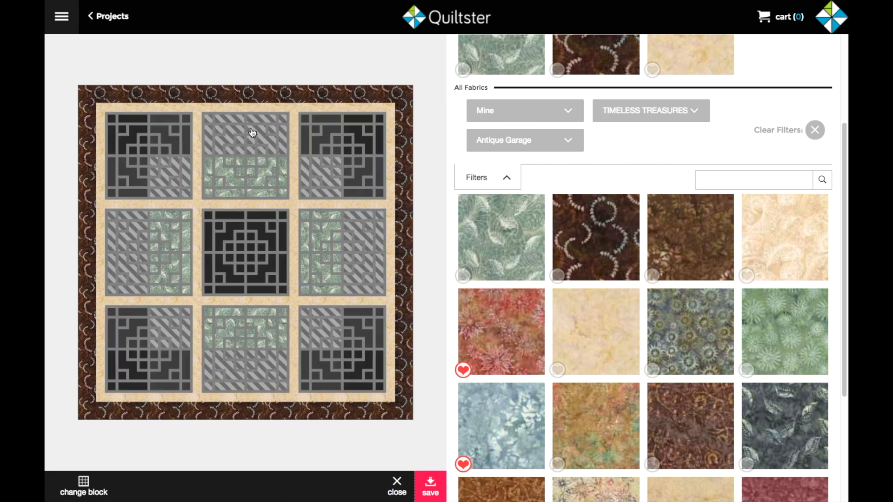
pyautogui.click(605, 319)
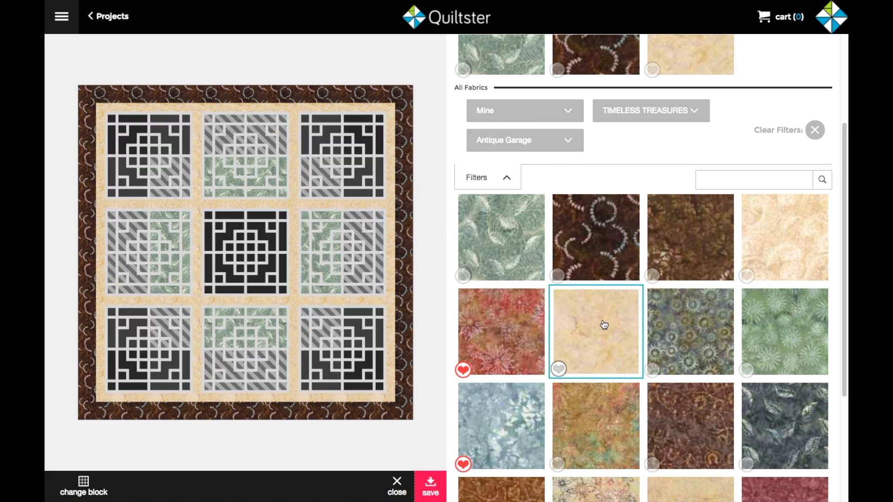
pyautogui.scroll(-4, 605, 325)
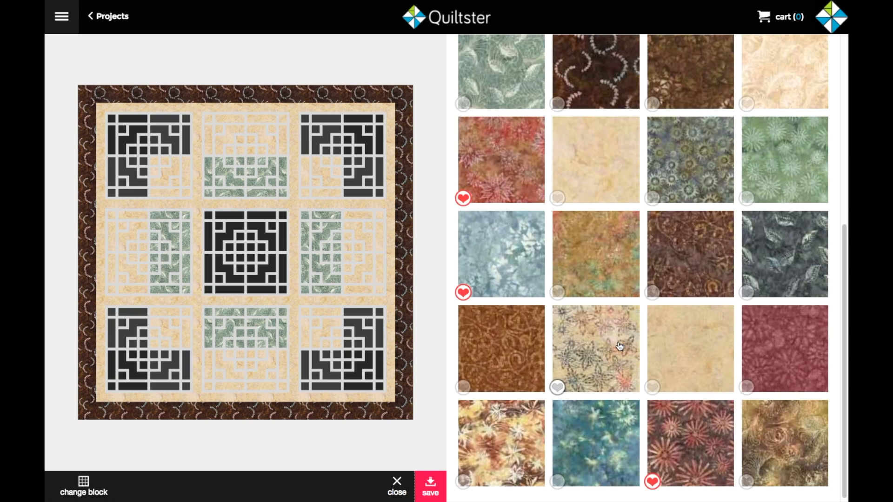
pyautogui.click(695, 357)
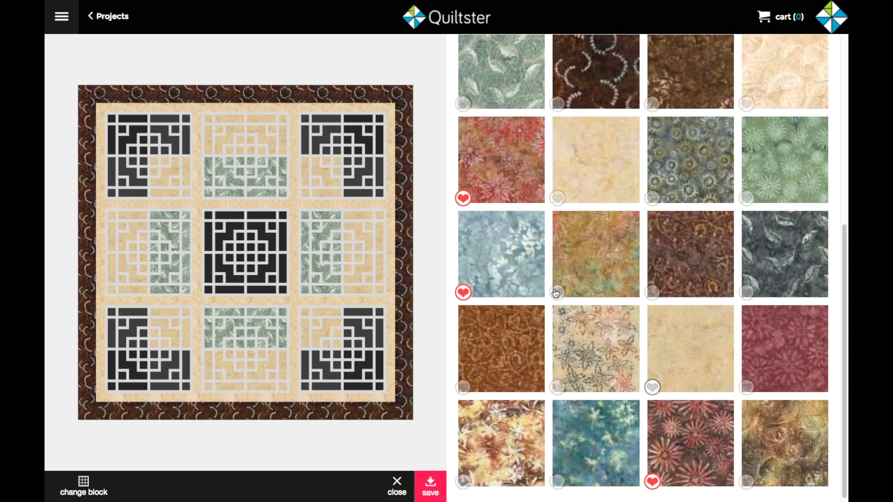
# - Fill the corner blocks' remaining dark patches and the center block with the blue-gray floral circle fabric, after trying the teal one
pyautogui.click(324, 163)
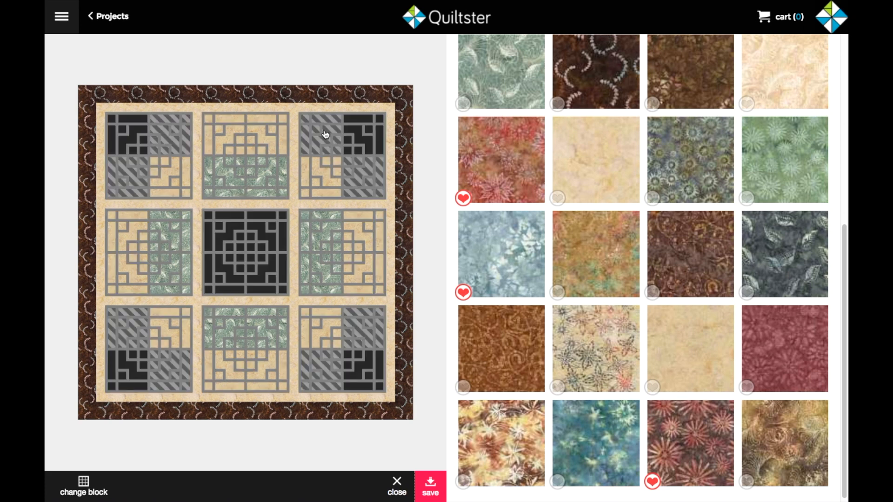
pyautogui.click(722, 168)
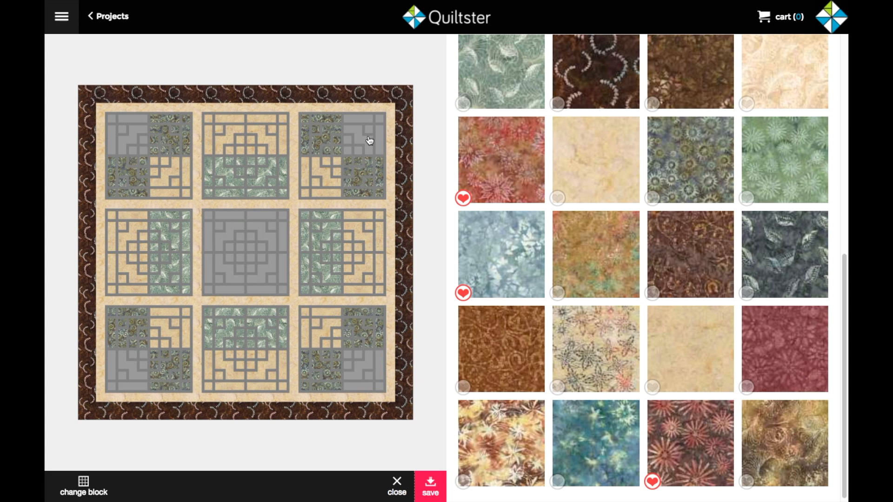
pyautogui.click(370, 141)
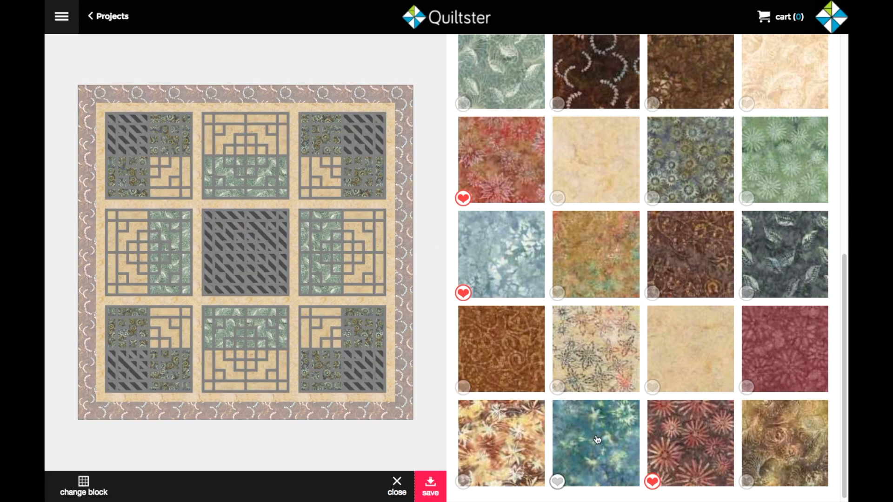
pyautogui.click(597, 439)
pyautogui.click(680, 158)
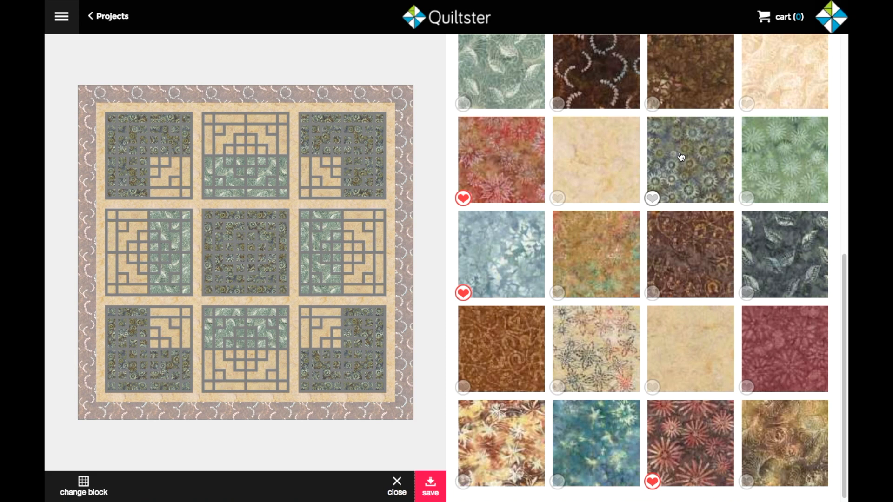
# - Compare brown fabrics on the lattice strips of all blocks and apply the dark brown dotted-swirl one
pyautogui.click(393, 208)
pyautogui.click(380, 214)
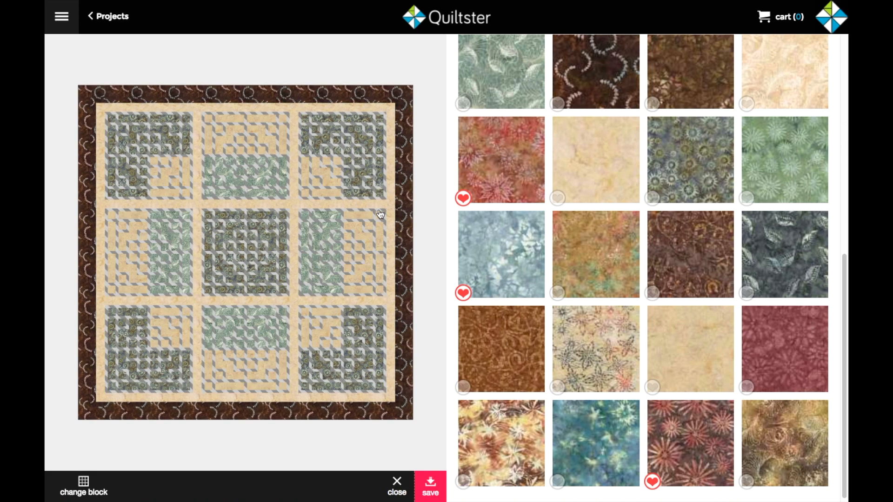
pyautogui.click(704, 270)
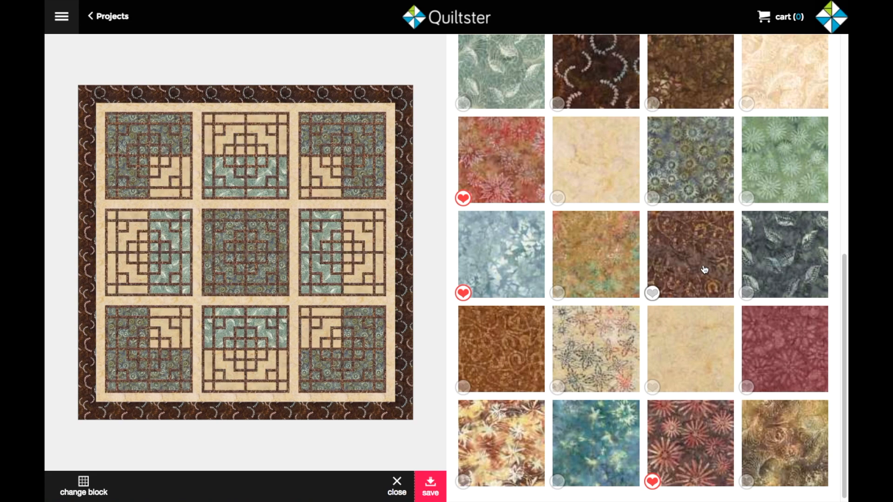
pyautogui.scroll(2, 704, 270)
pyautogui.click(609, 166)
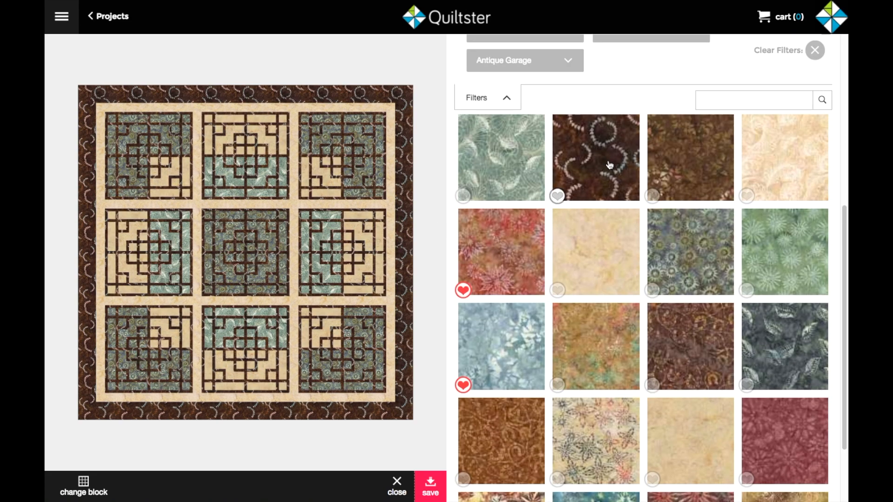
pyautogui.click(715, 160)
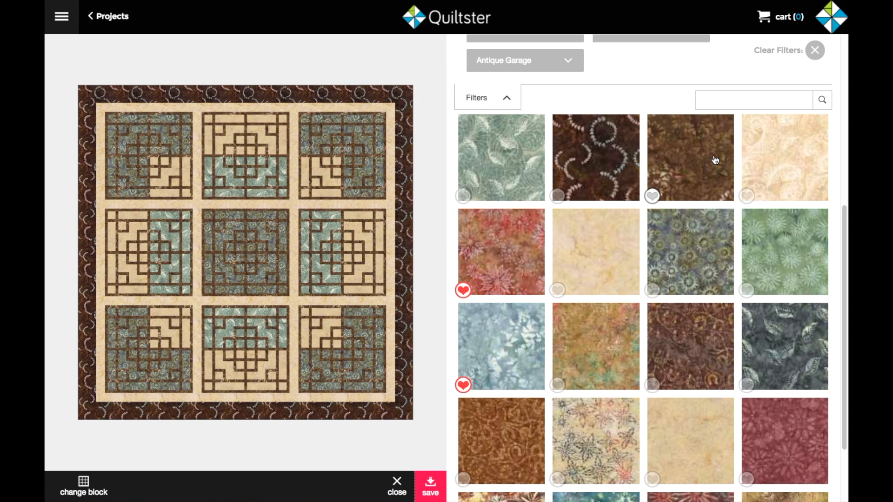
pyautogui.click(595, 156)
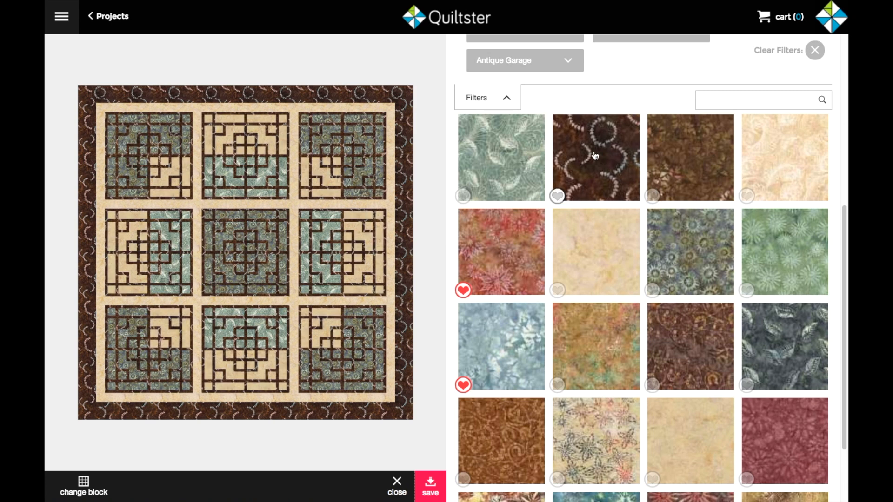
# - Save the block's fabric choices to the quilt layout and save the project
pyautogui.click(430, 486)
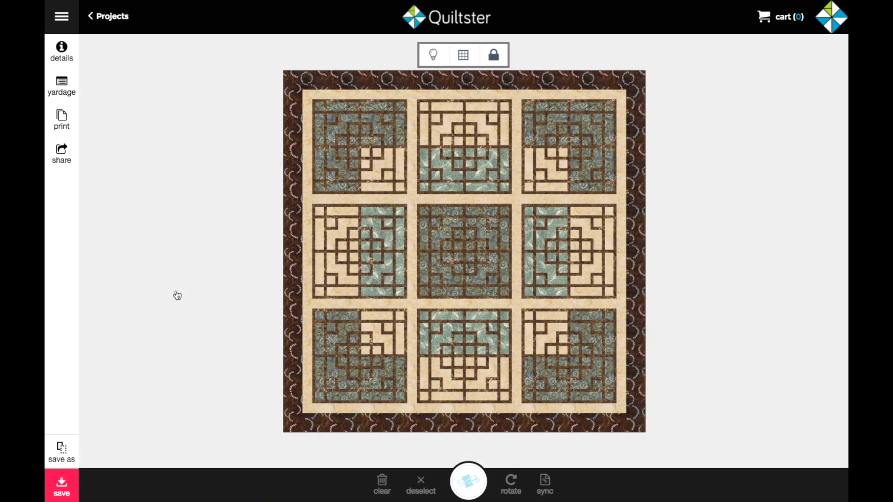
pyautogui.click(178, 285)
pyautogui.moveTo(176, 282); pyautogui.dragTo(176, 289)
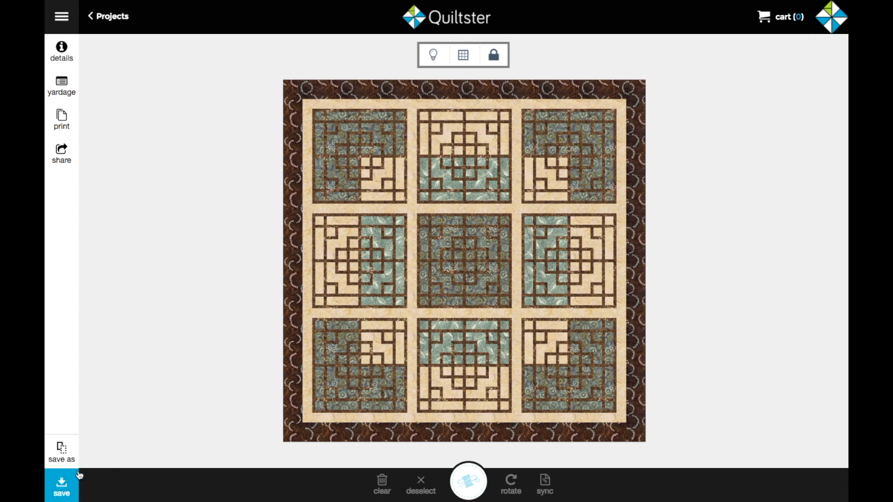
pyautogui.click(61, 488)
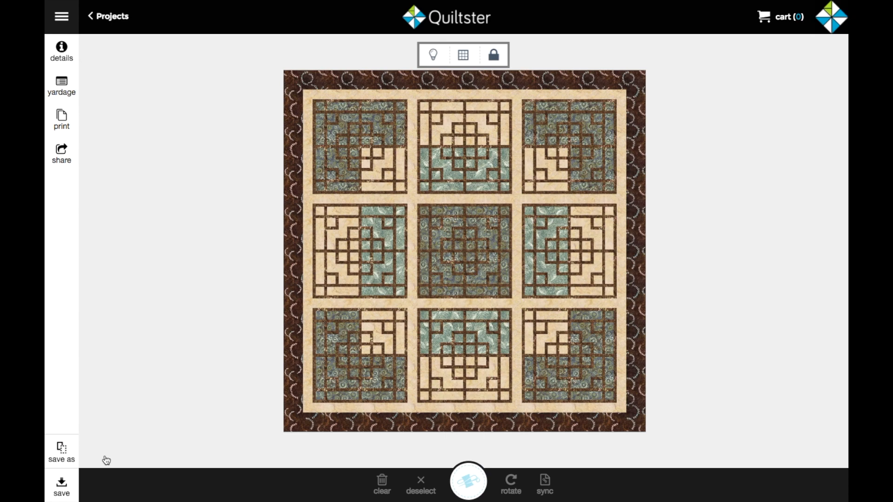
pyautogui.click(448, 256)
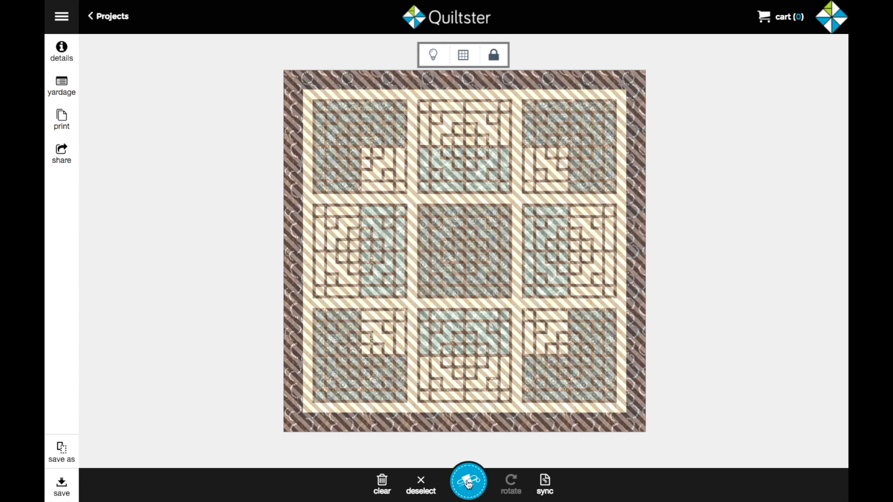
pyautogui.click(237, 253)
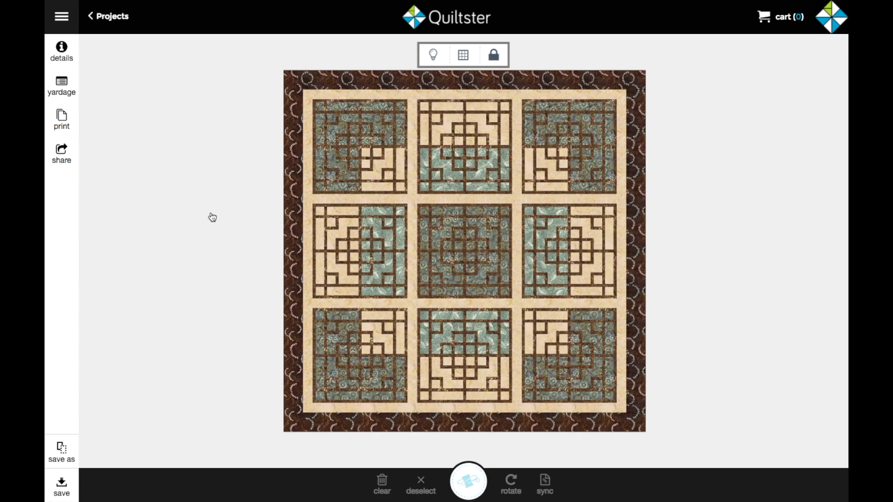
# - Open the quilt's printable version and examine its yardage chart by fabric and by block
pyautogui.click(62, 119)
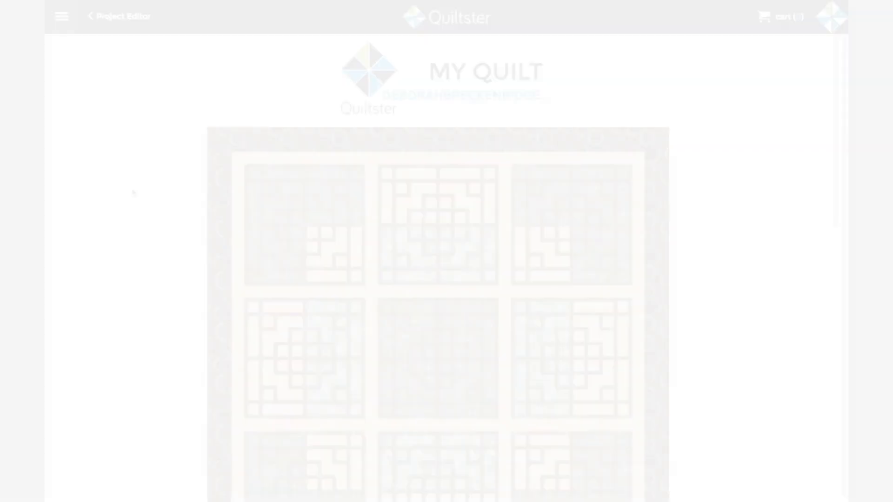
pyautogui.scroll(-7, 133, 192)
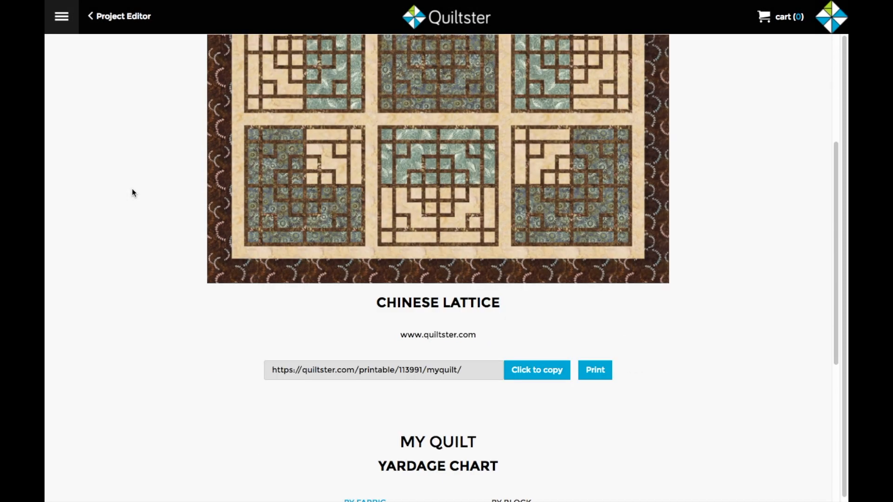
pyautogui.scroll(-6, 133, 192)
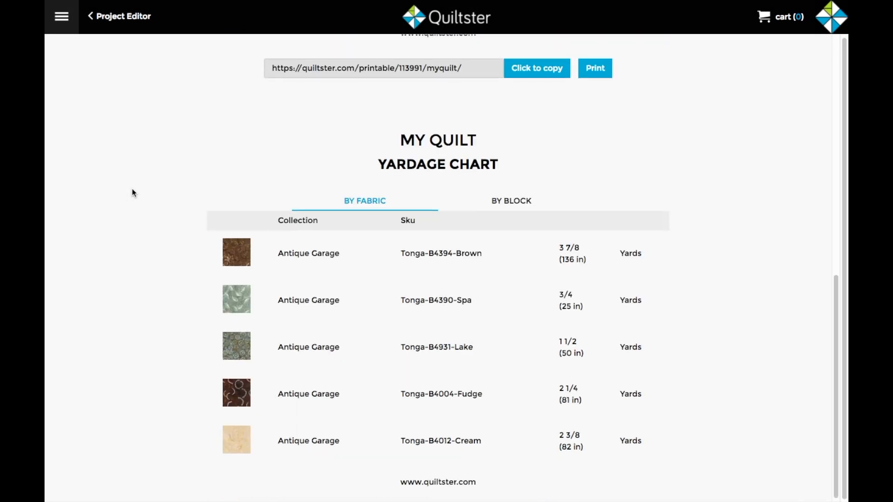
pyautogui.click(524, 204)
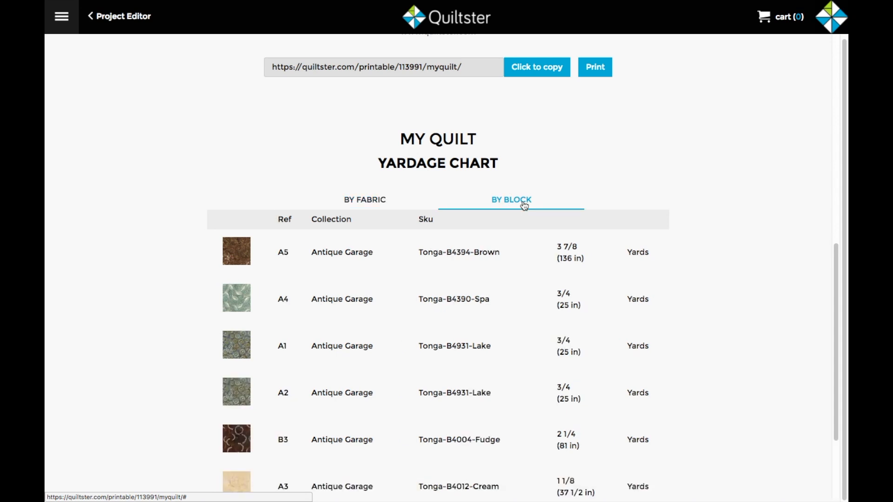
pyautogui.scroll(-2, 524, 205)
pyautogui.scroll(-2, 524, 204)
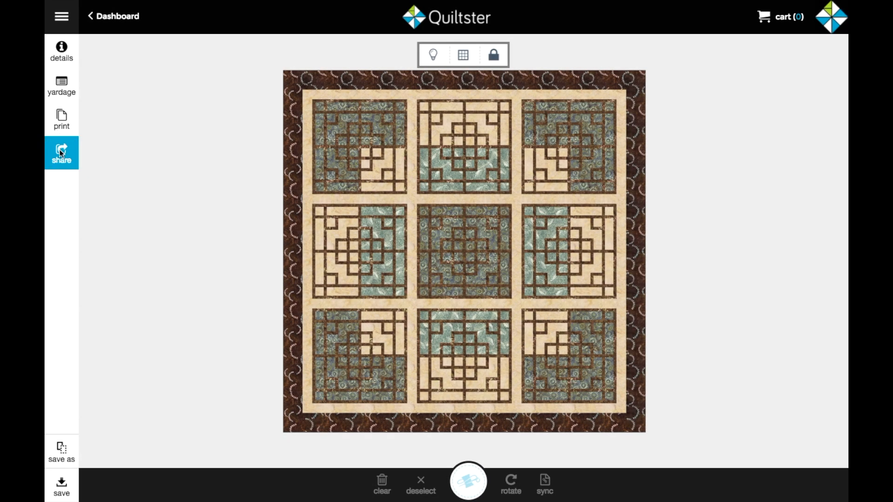
# - Share the finished quilt and look over its shared page down to the gallery link and comments section
pyautogui.click(59, 149)
pyautogui.click(438, 278)
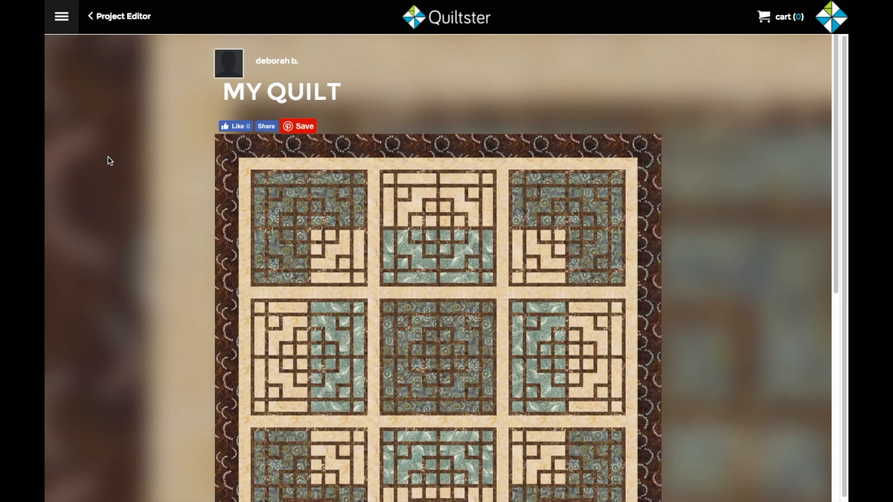
pyautogui.scroll(-7, 108, 158)
pyautogui.scroll(-1, 108, 157)
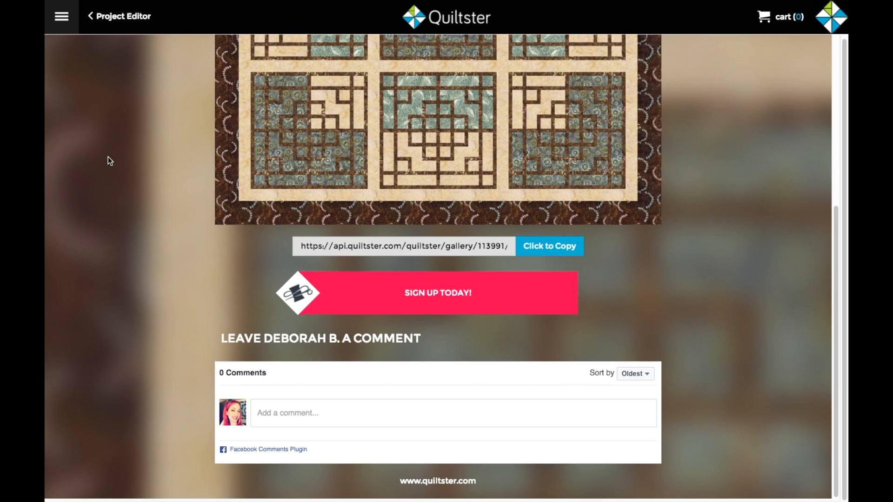
# - Open the list of own projects to view the saved quilt, and return to the dashboard
pyautogui.click(62, 16)
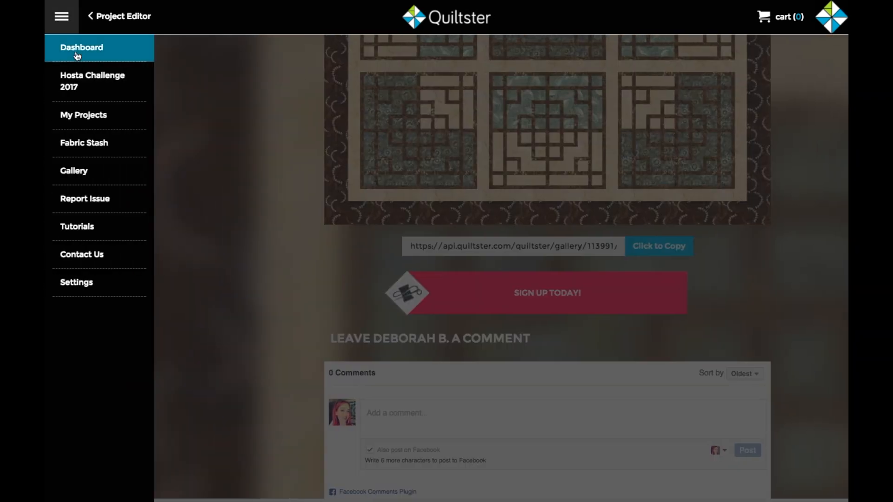
pyautogui.click(80, 116)
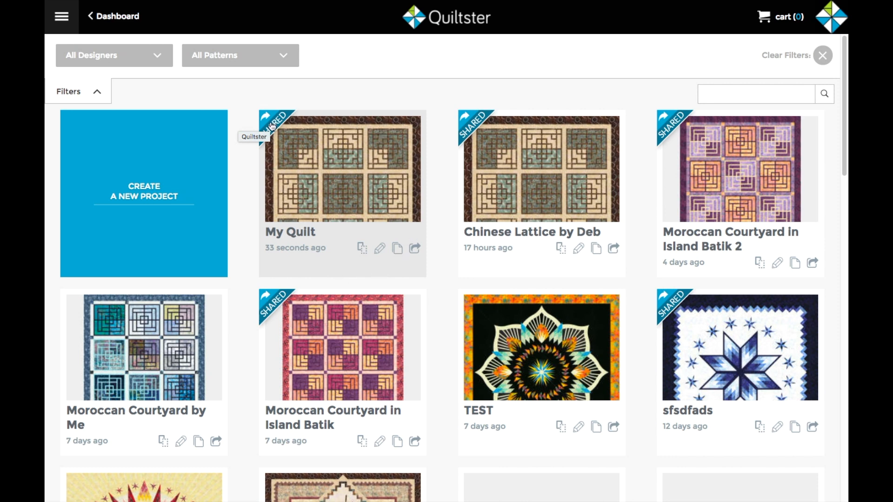
pyautogui.click(103, 17)
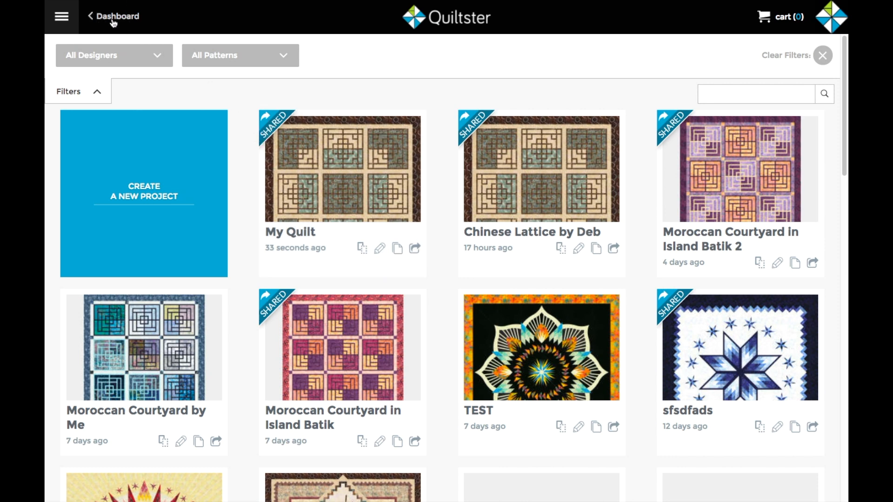